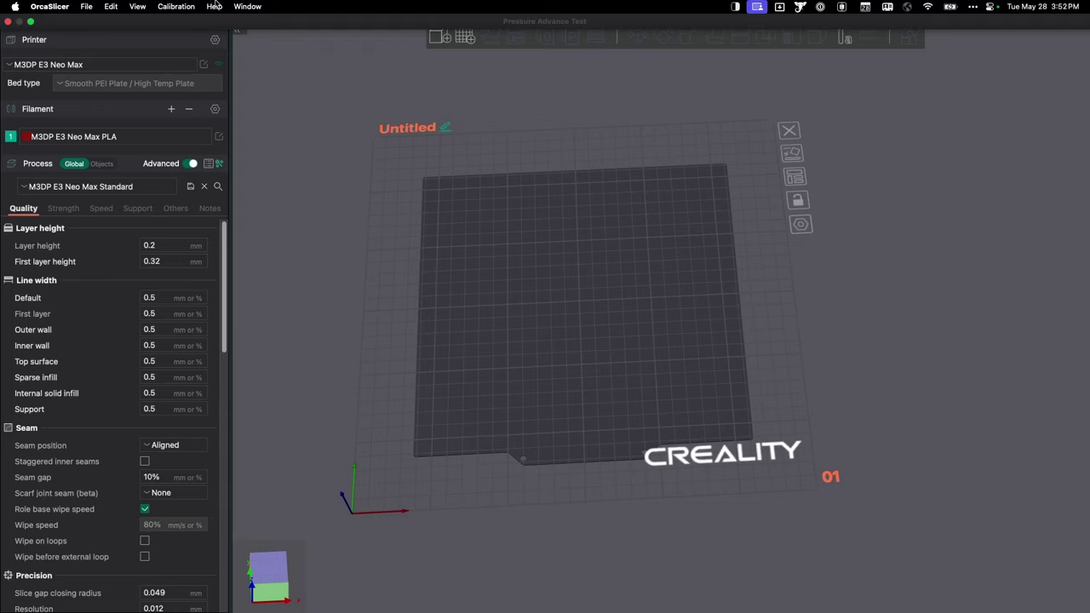
# Configure a direct-drive PA Tower pressure advance test from 0 to 0.1 in 0.002 steps
pyautogui.click(184, 7)
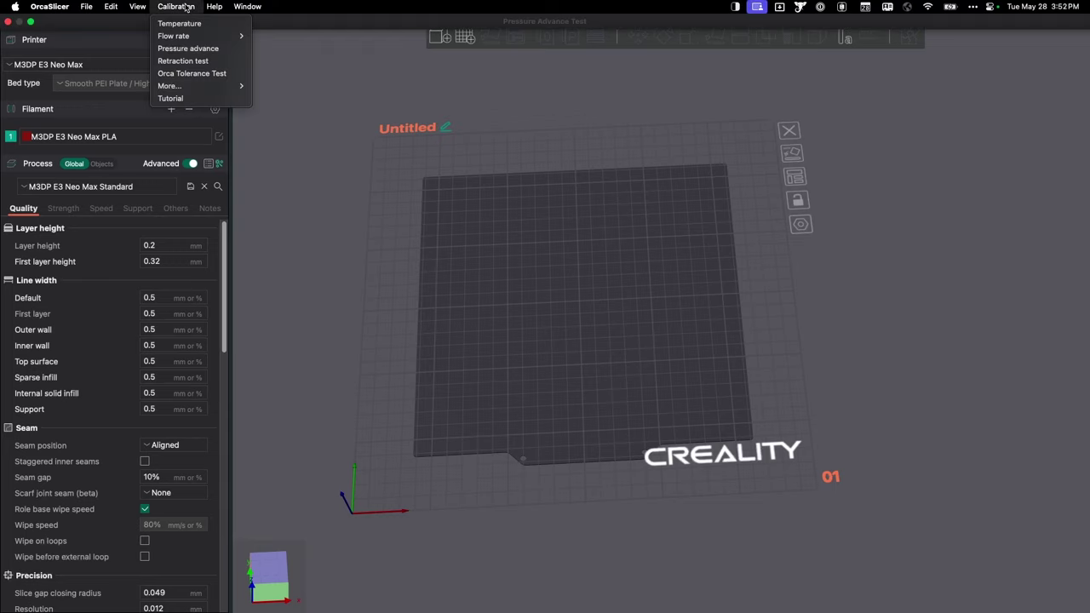
pyautogui.click(187, 49)
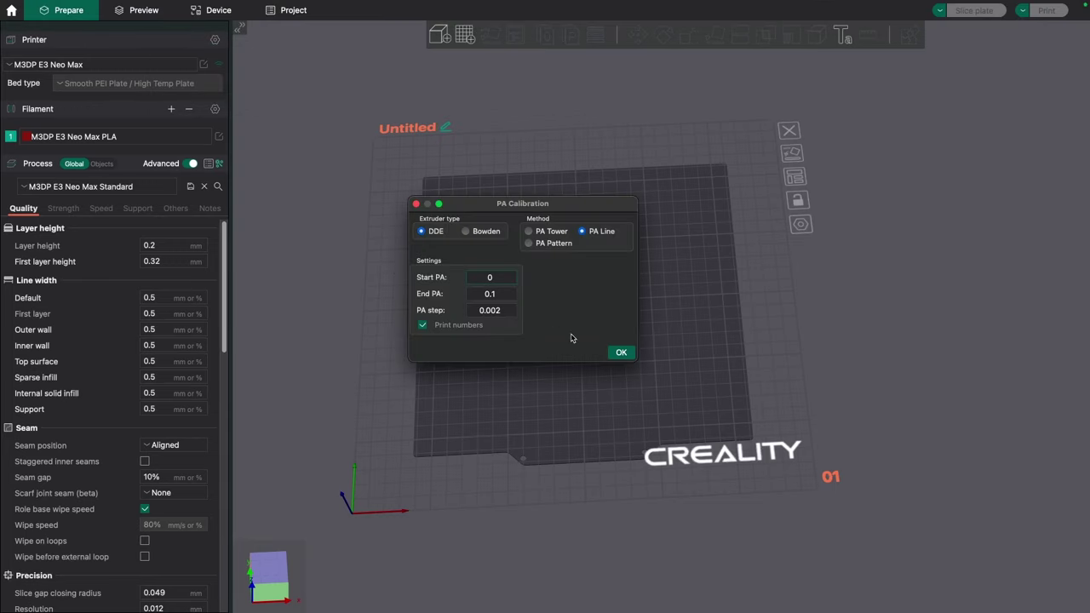
pyautogui.click(529, 231)
pyautogui.click(466, 231)
pyautogui.click(437, 235)
pyautogui.click(484, 233)
pyautogui.click(426, 234)
# Generate the pressure advance tower and slice it, an estimated 31-minute print
pyautogui.click(621, 353)
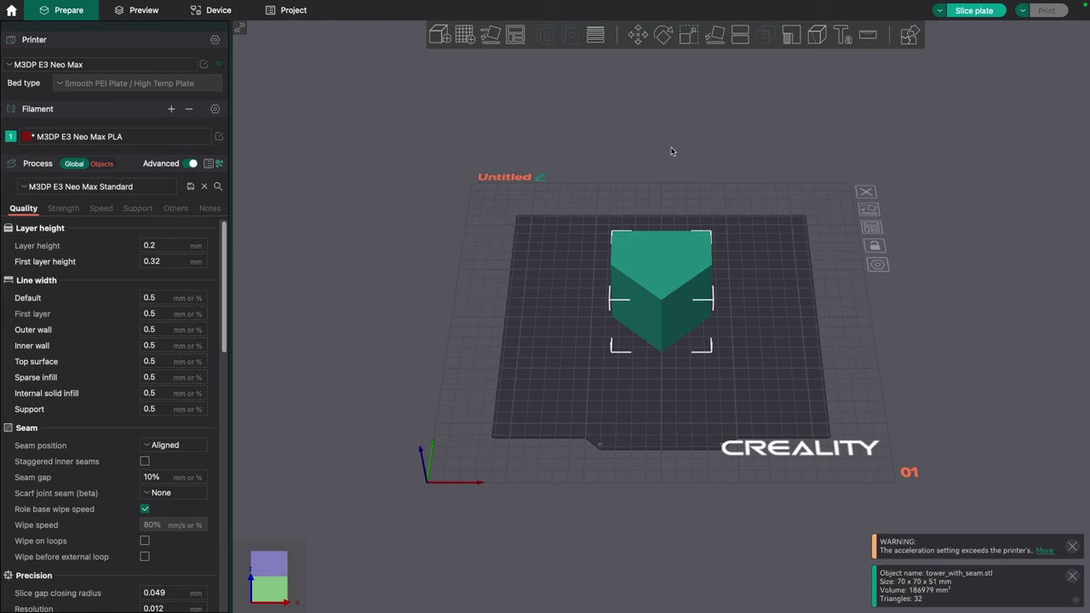
pyautogui.click(976, 11)
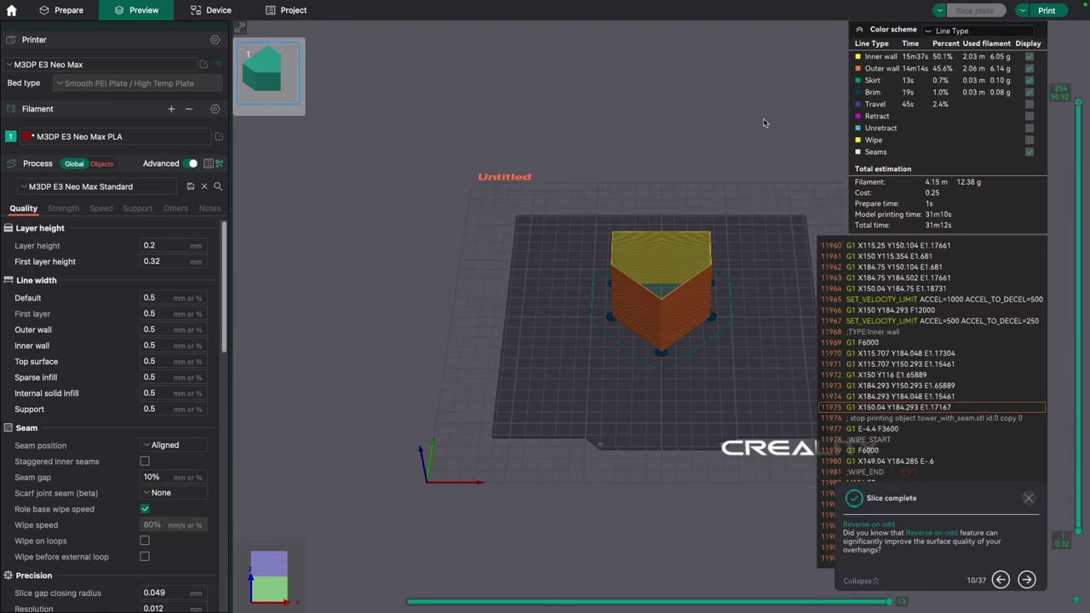
pyautogui.scroll(5, 663, 303)
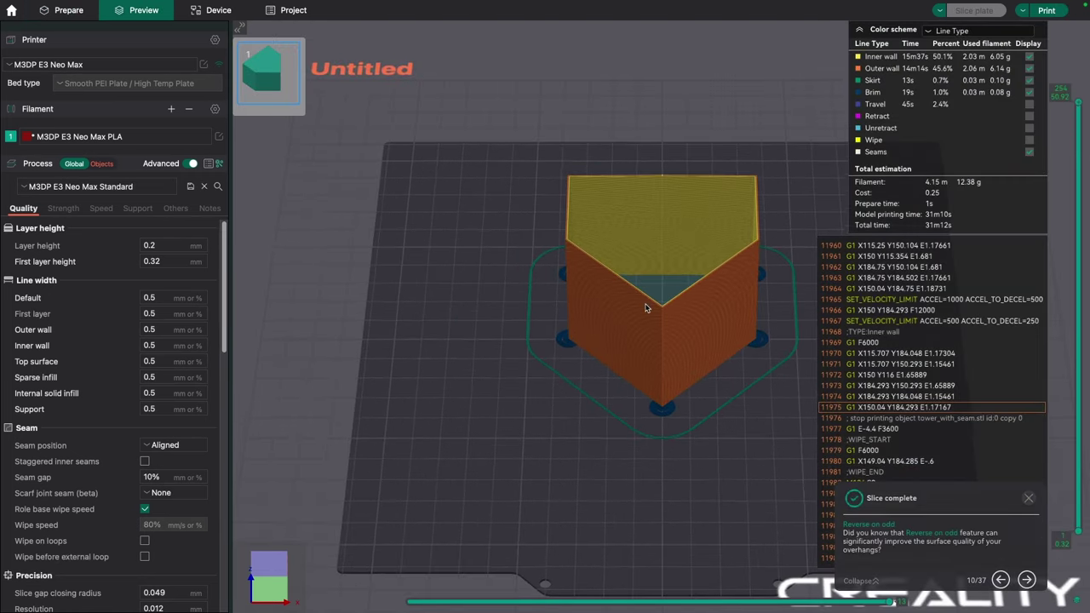
# Orbit and zoom the preview to inspect the sliced tower's walls from above
pyautogui.moveTo(646, 311); pyautogui.dragTo(654, 413)
pyautogui.moveTo(734, 370)
pyautogui.mouseDown()
pyautogui.moveTo(735, 438)
pyautogui.moveTo(730, 371)
pyautogui.mouseUp()
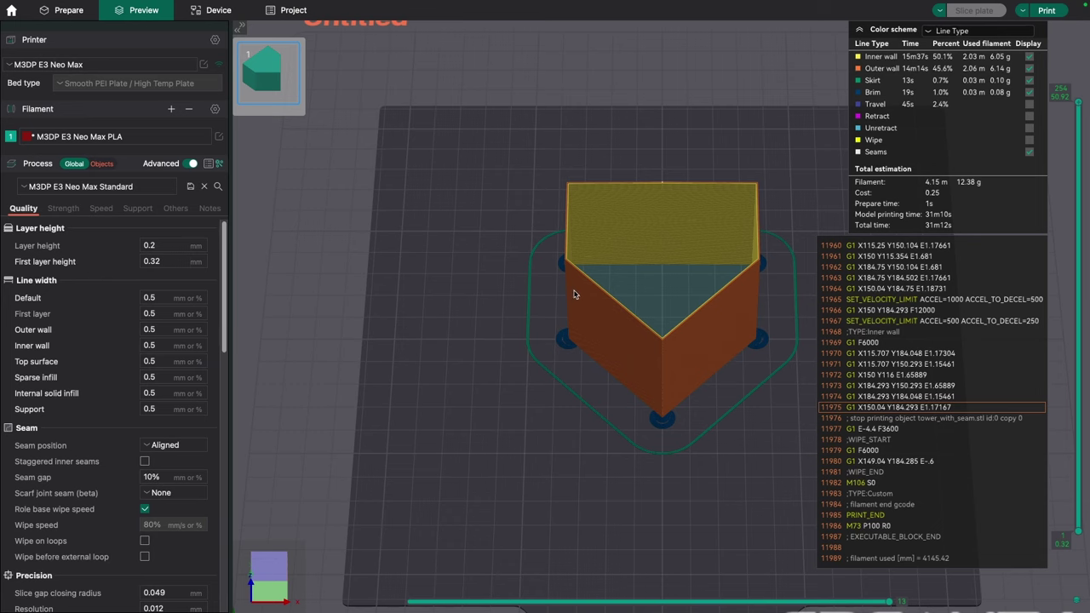
pyautogui.scroll(5, 574, 291)
pyautogui.scroll(2, 574, 291)
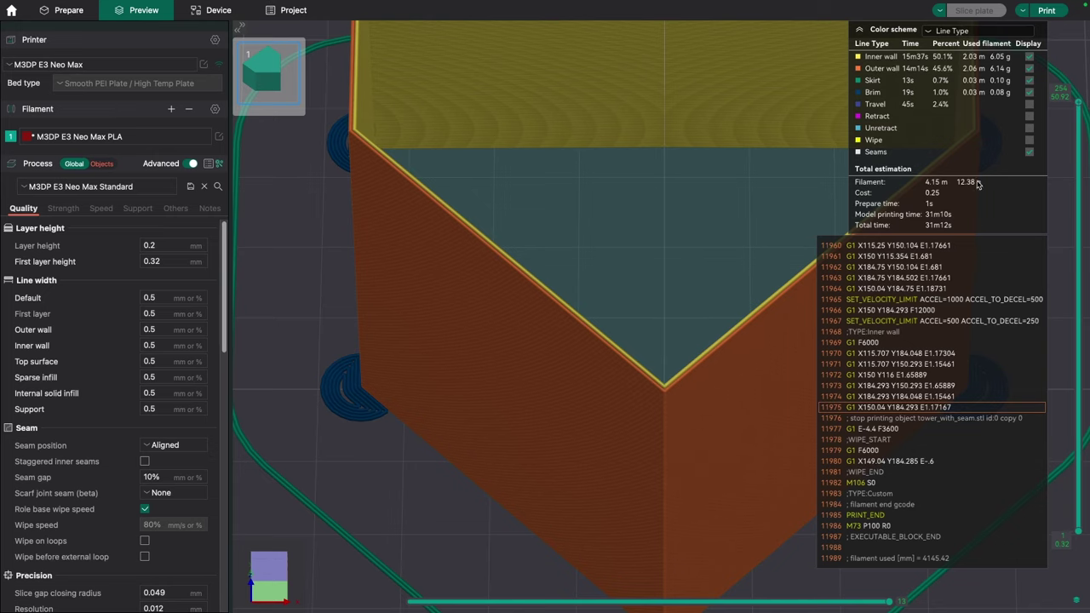
pyautogui.scroll(-5, 706, 236)
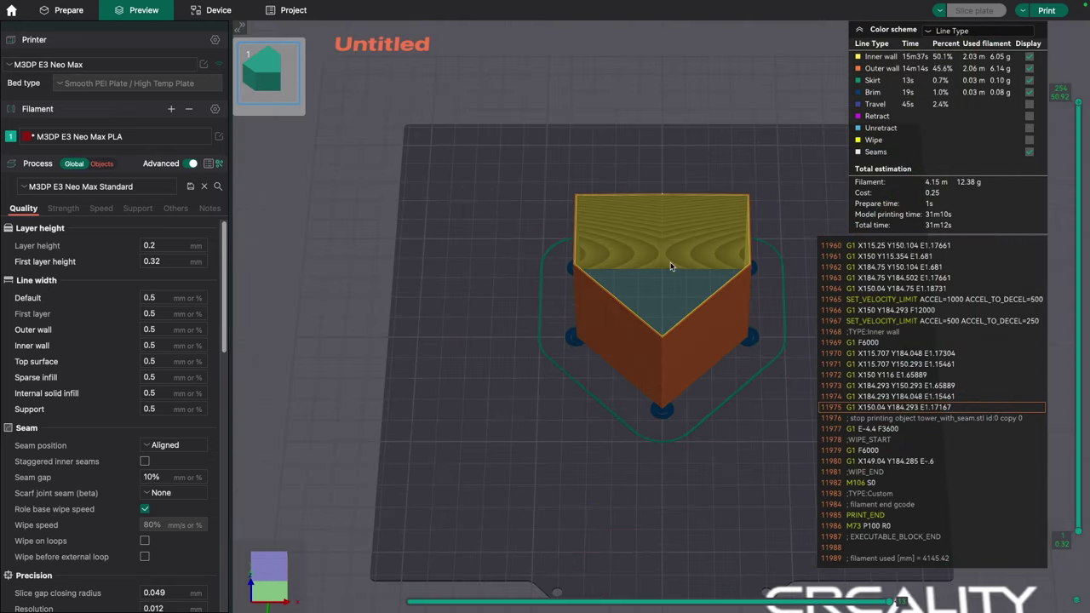
pyautogui.scroll(5, 671, 266)
pyautogui.scroll(-3, 671, 262)
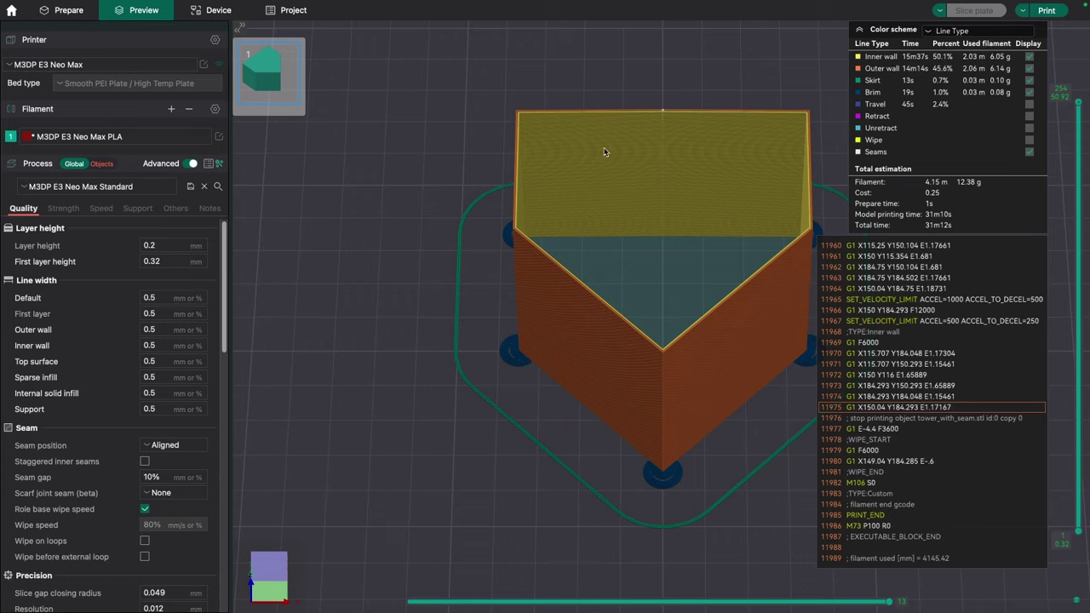
pyautogui.scroll(-1, 680, 274)
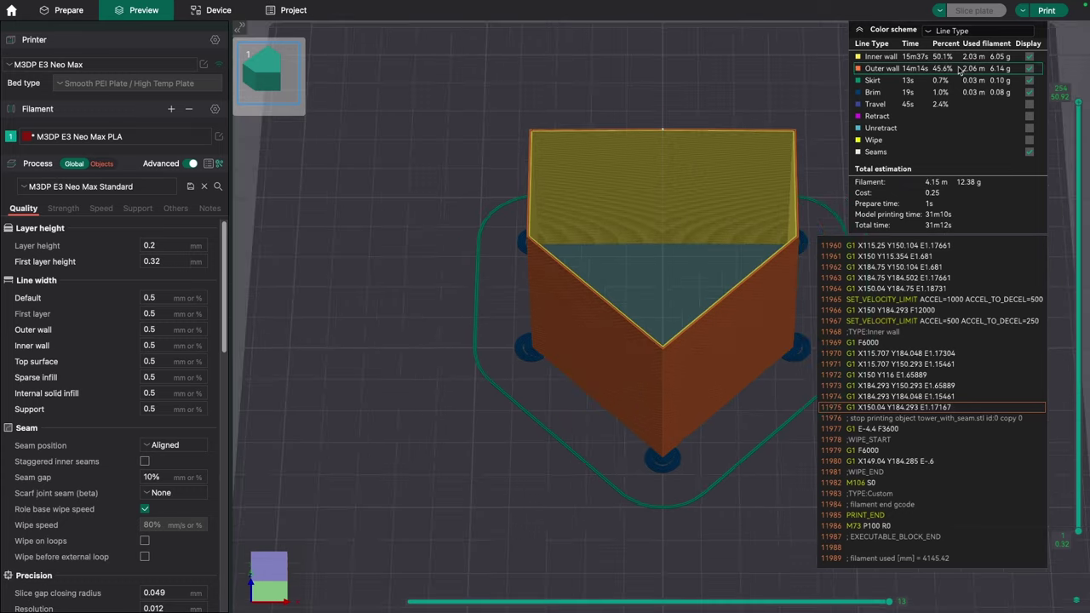
# Start sending the sliced tower's G-code to the printer host
pyautogui.click(1050, 11)
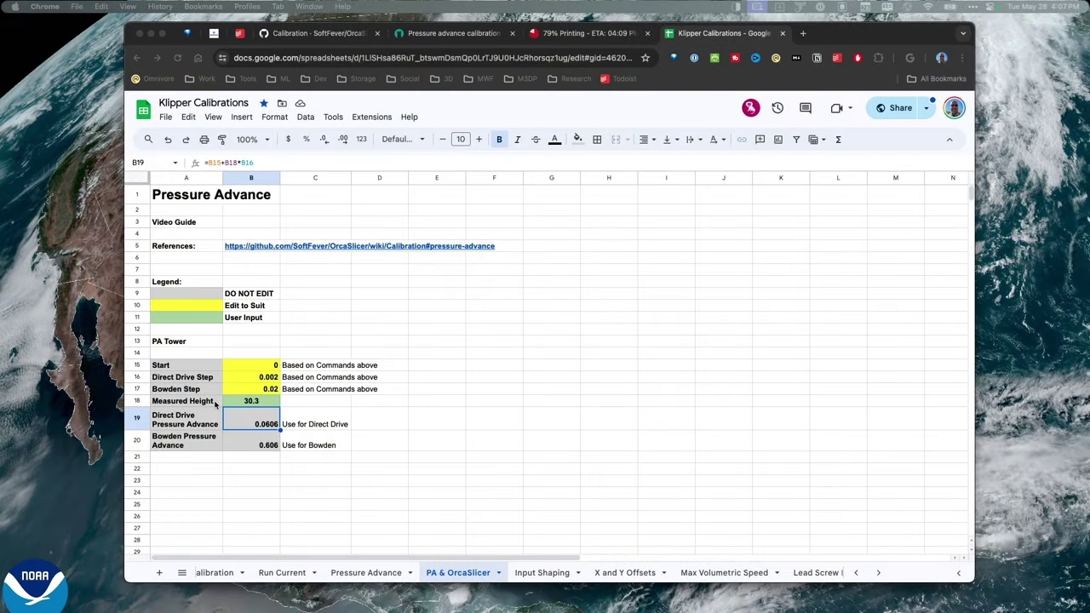
# Check height 30.3 in B18 and the B19 formula =B15+B18*B16 giving 0.0606
pyautogui.click(246, 405)
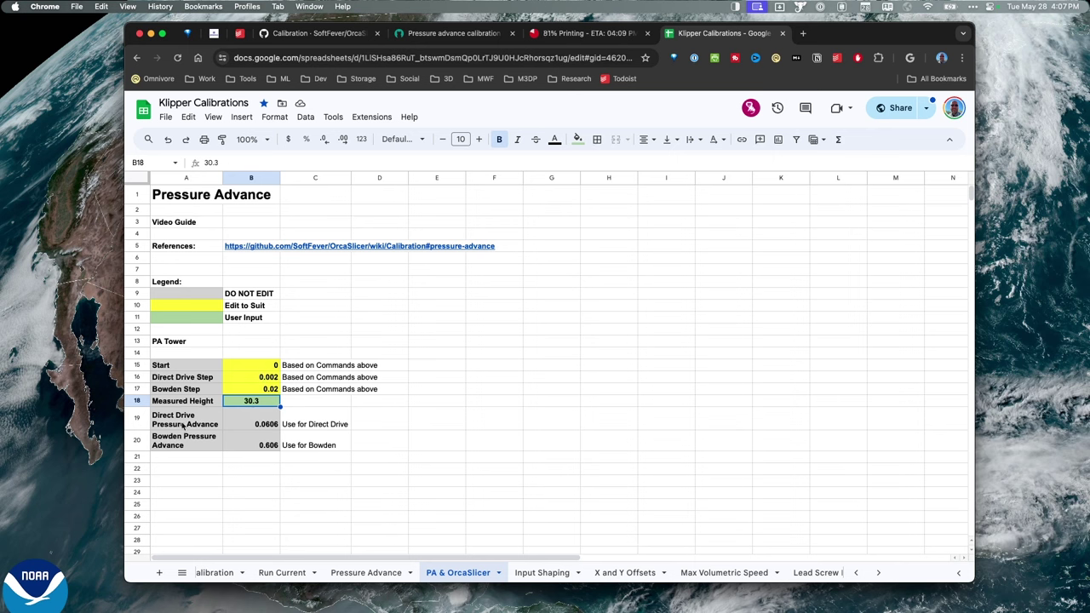
pyautogui.click(252, 424)
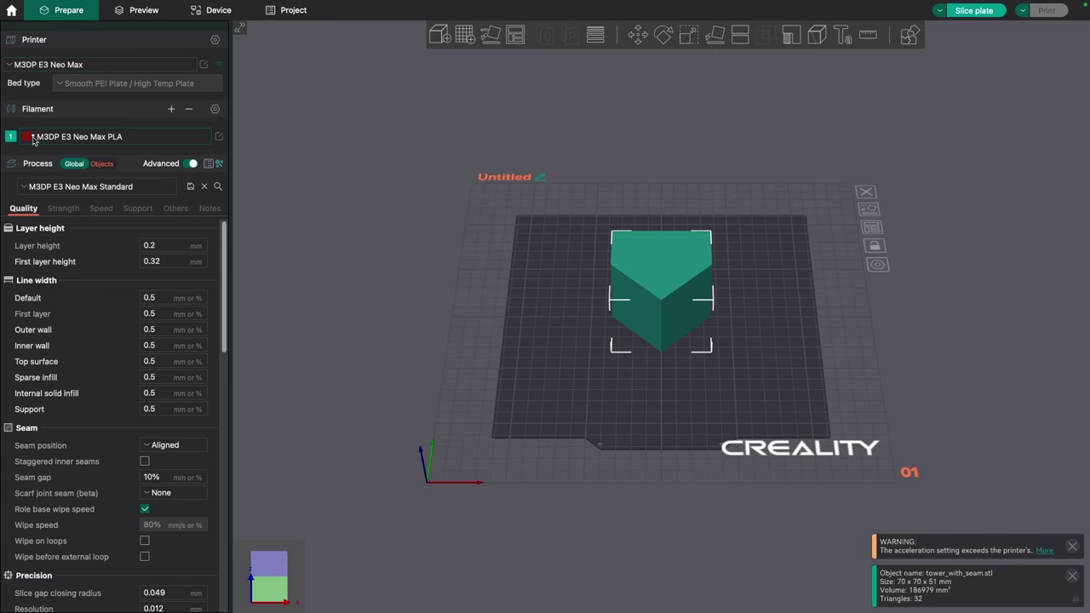
# In the PLA filament settings, enable pressure advance, enter 0.0606, and save the preset
pyautogui.click(220, 137)
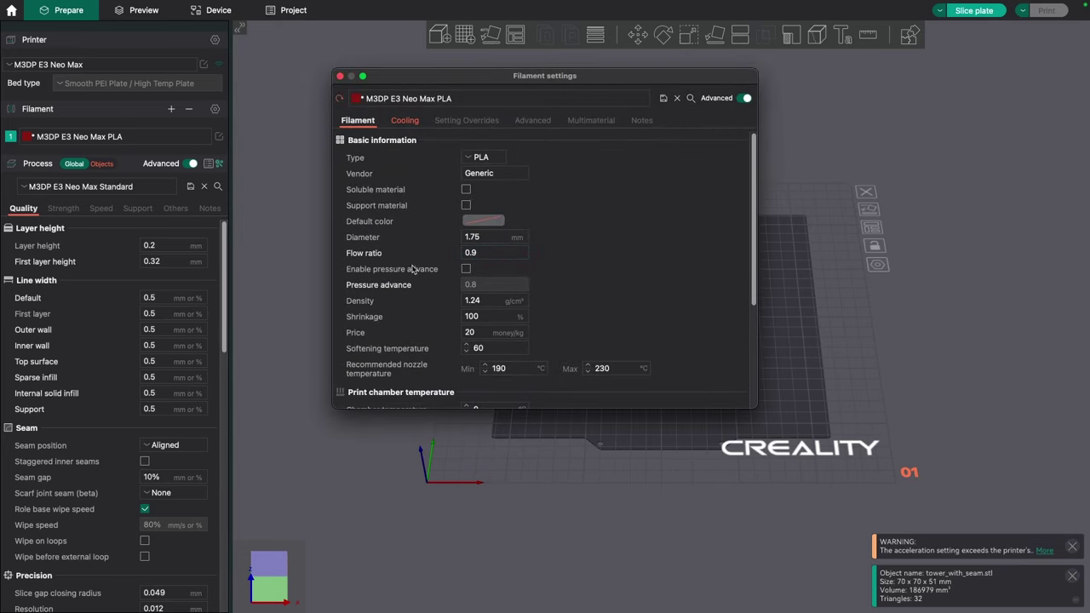
pyautogui.click(466, 268)
pyautogui.moveTo(485, 284); pyautogui.dragTo(470, 284)
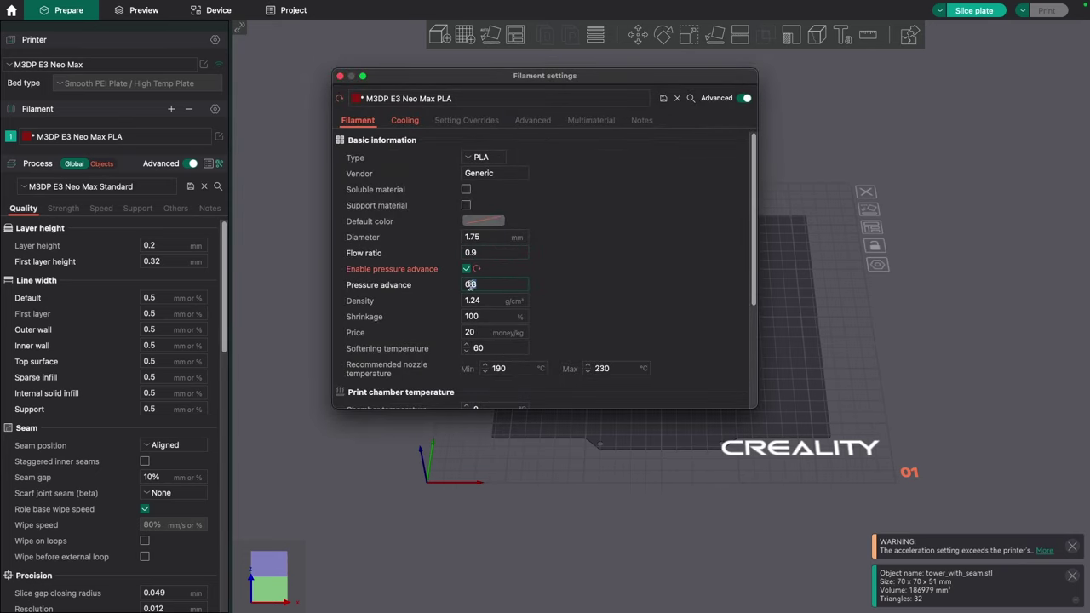
pyautogui.rightClick(470, 284)
pyautogui.press('Escape')
pyautogui.write('0606')
pyautogui.click(664, 98)
pyautogui.click(574, 280)
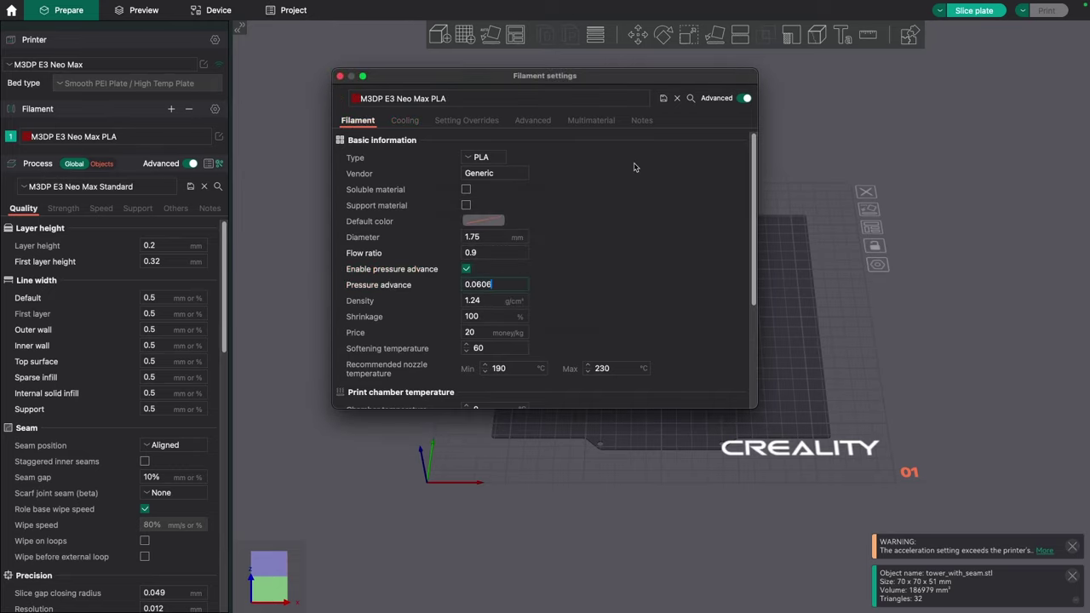
# Delete the tower and set up a direct-drive PA Line test, 0 to 0.1, step 0.002
pyautogui.press('Escape')
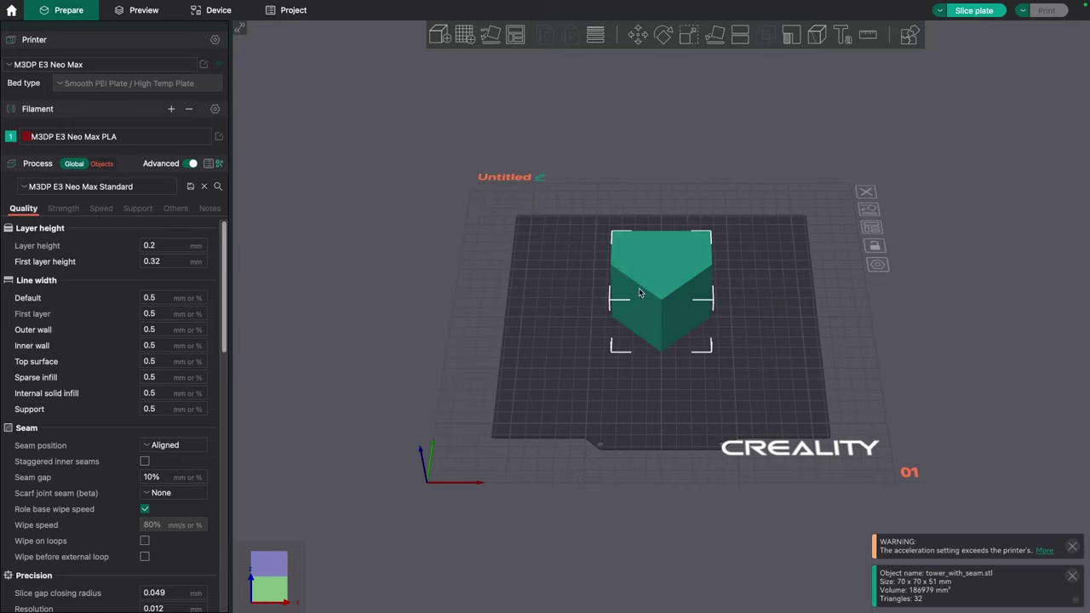
pyautogui.press('Delete')
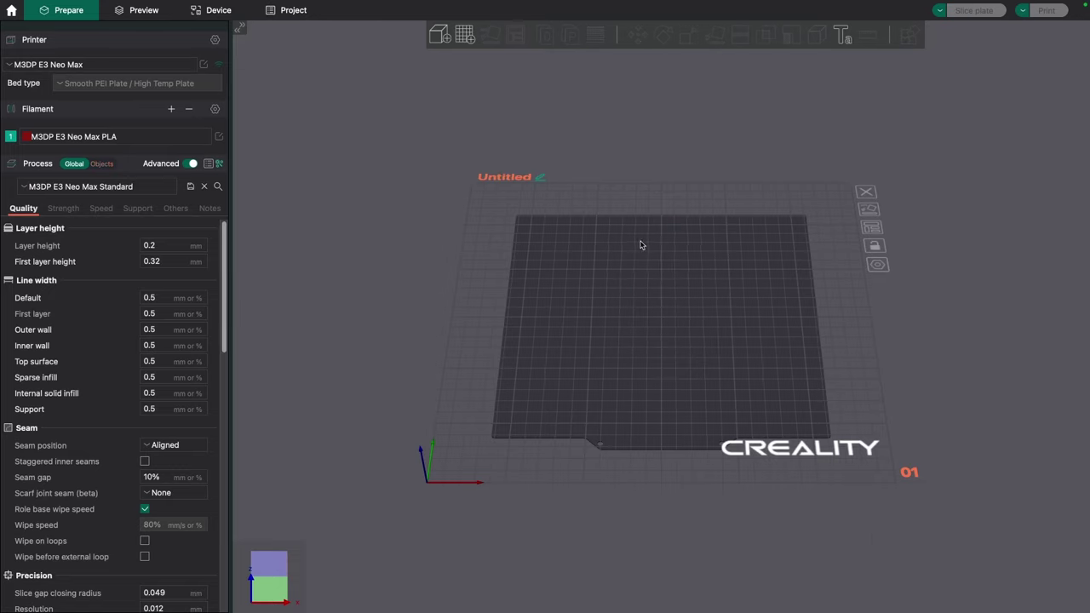
pyautogui.click(175, 6)
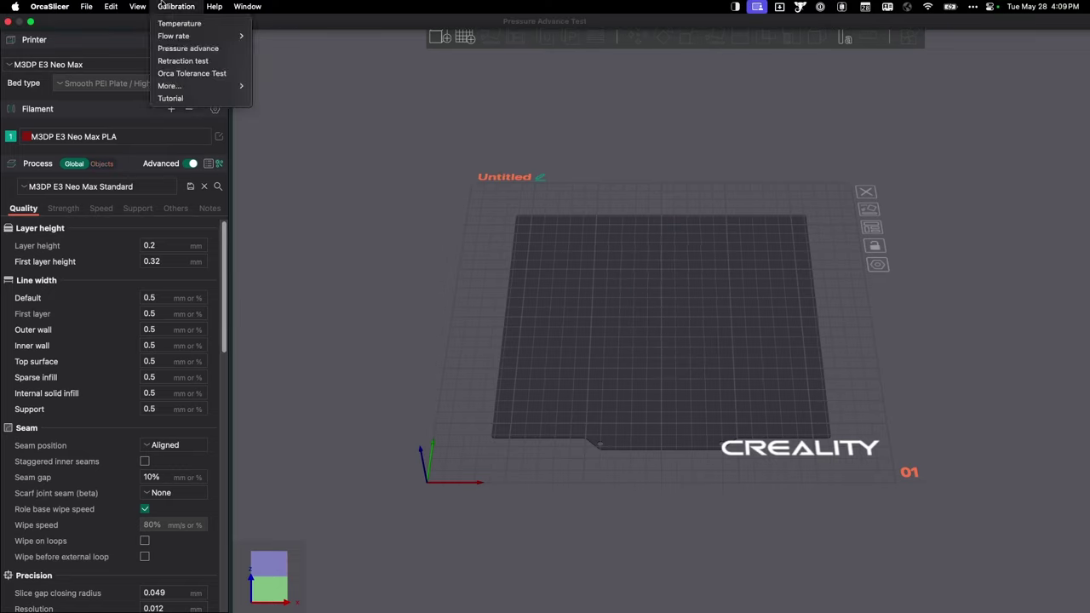
pyautogui.click(189, 49)
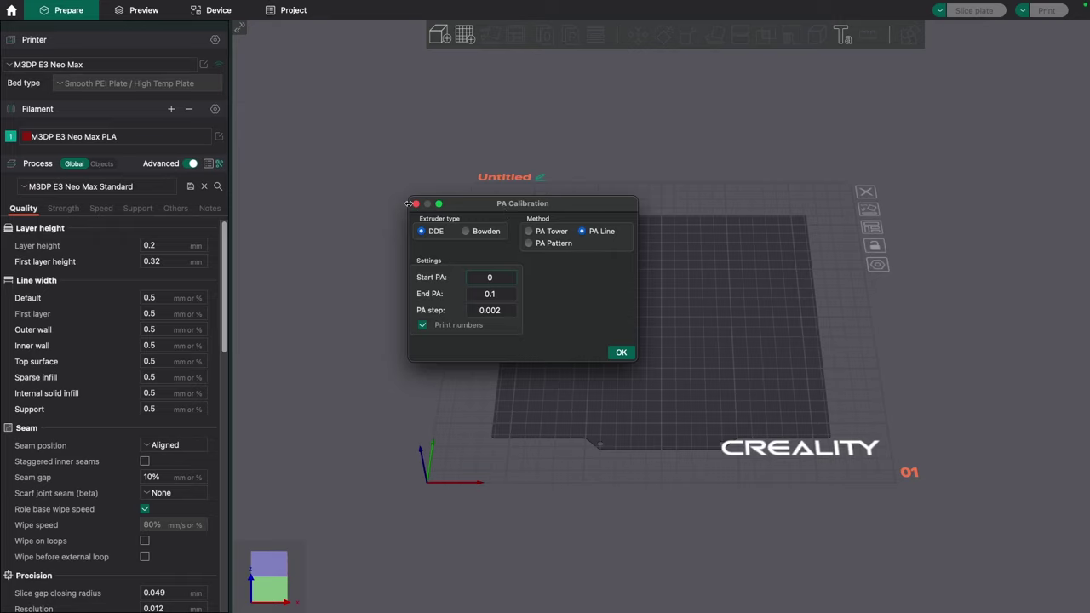
# Generate and slice the PA Line test, estimated at 10m45s and 2.63 g of filament
pyautogui.click(621, 353)
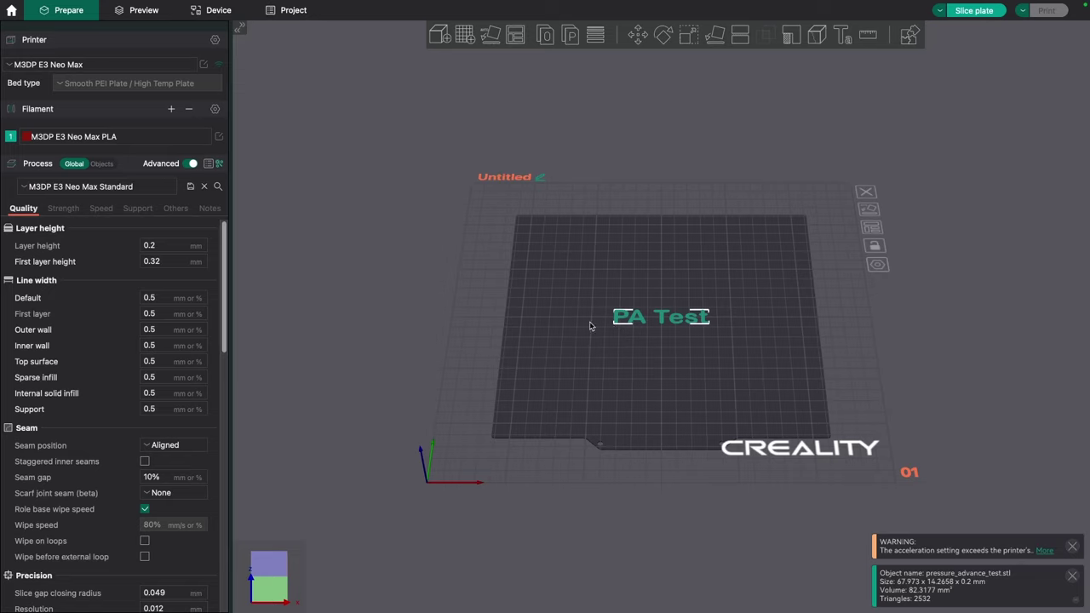
pyautogui.click(971, 10)
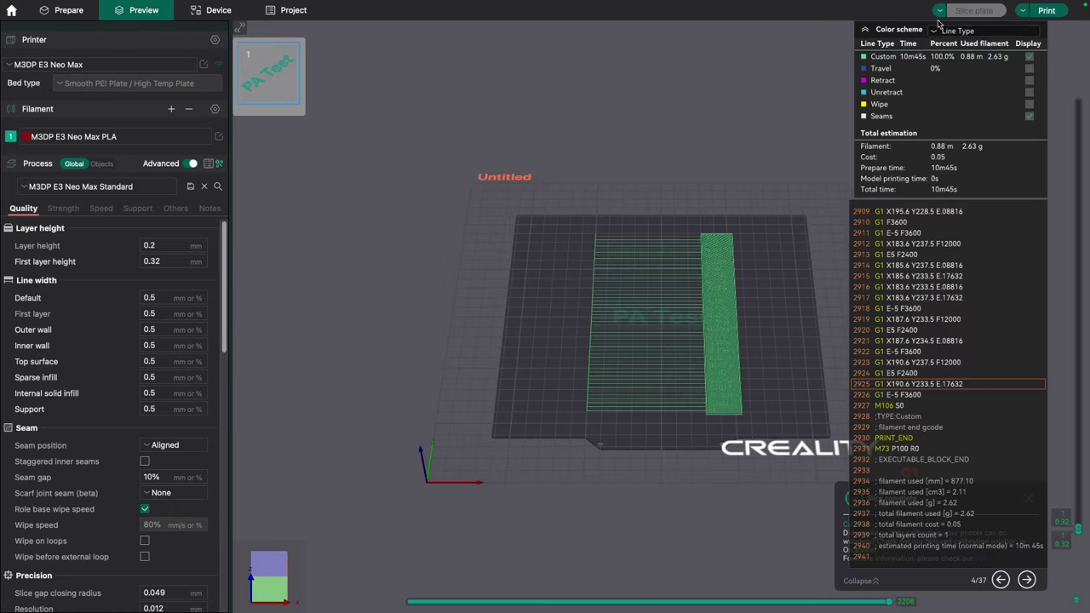
pyautogui.scroll(5, 672, 371)
pyautogui.scroll(-2, 671, 367)
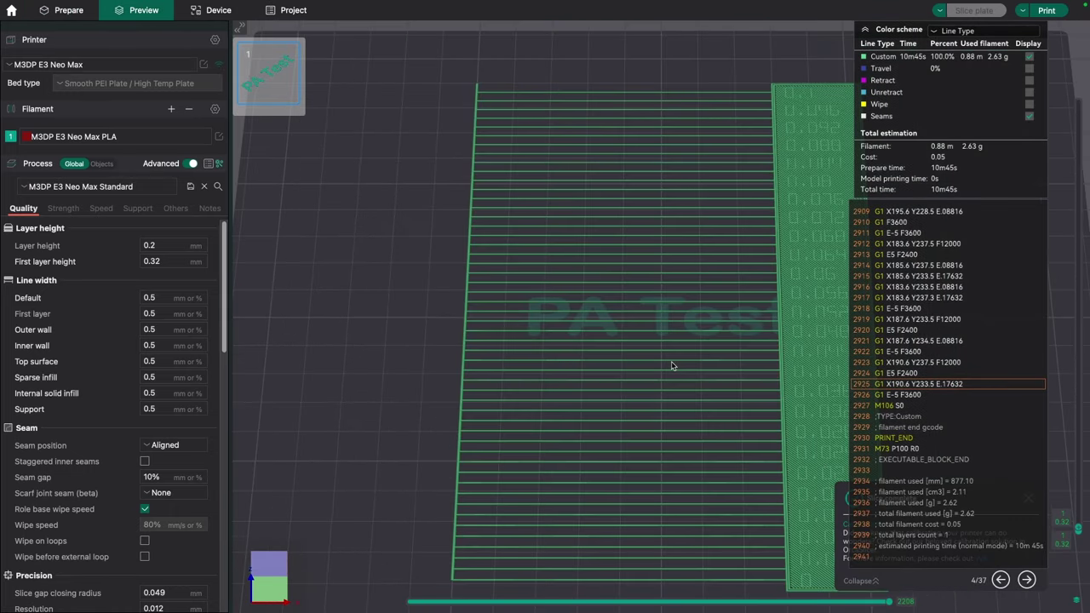
pyautogui.scroll(-2, 723, 415)
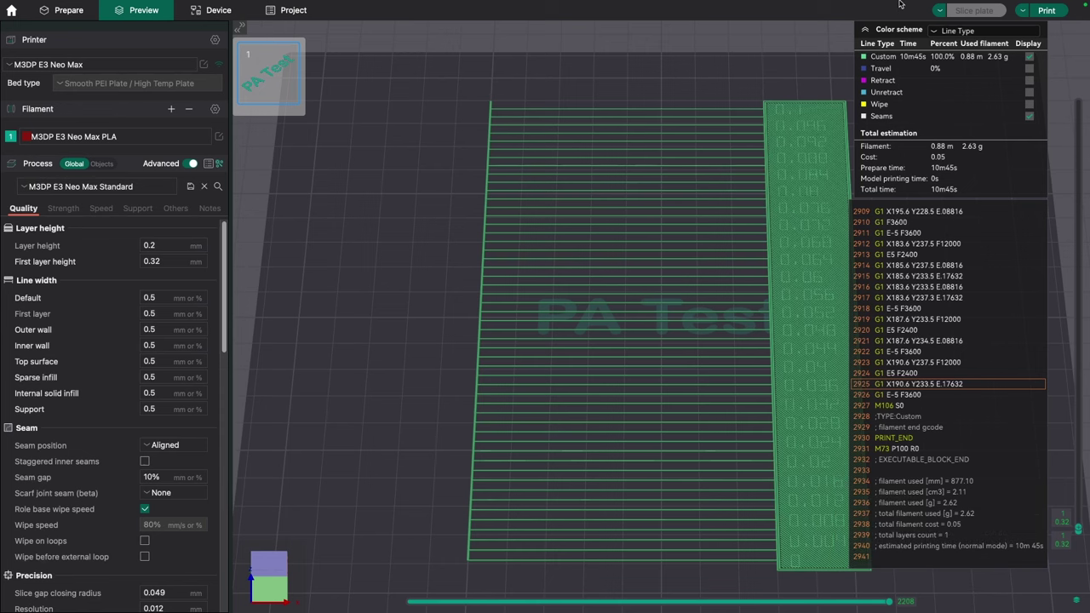
# Back on Prepare, reopen the PA Calibration dialog showing PA Line, 0–0.1, step 0.002
pyautogui.click(64, 10)
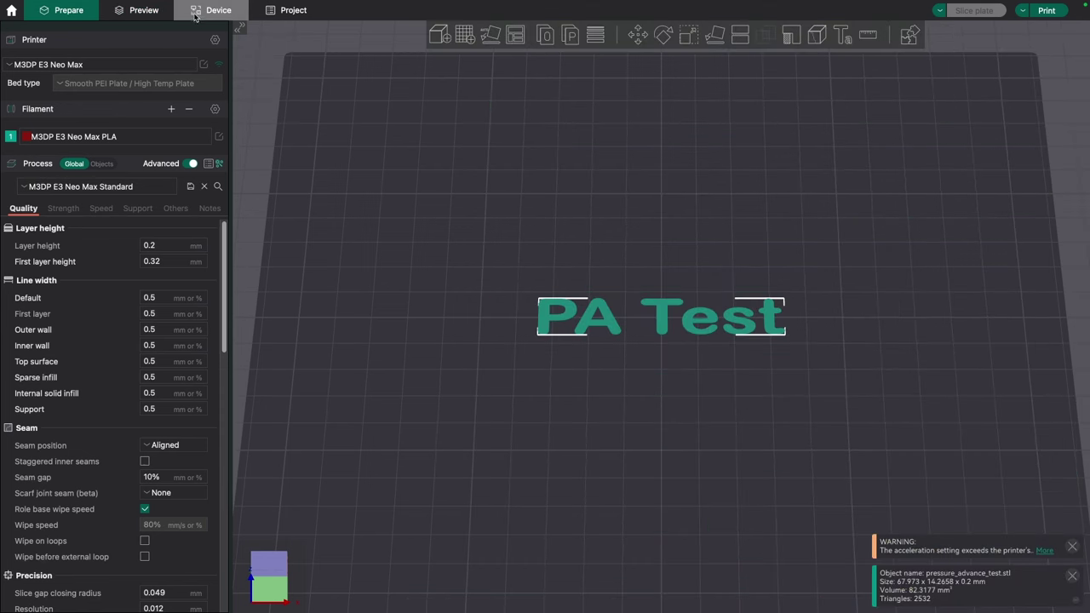
pyautogui.click(175, 7)
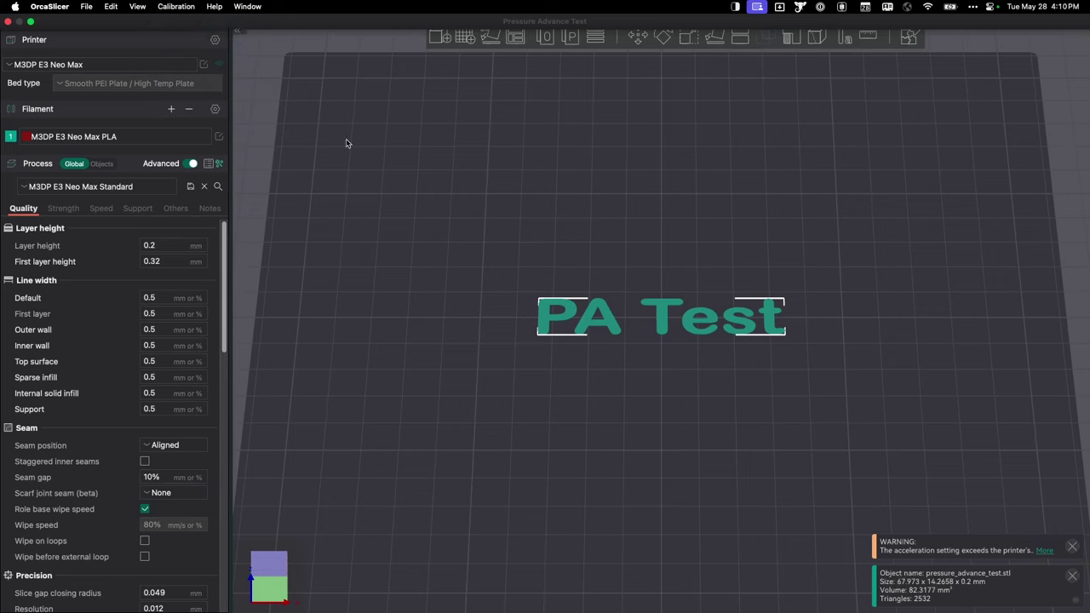
pyautogui.click(179, 48)
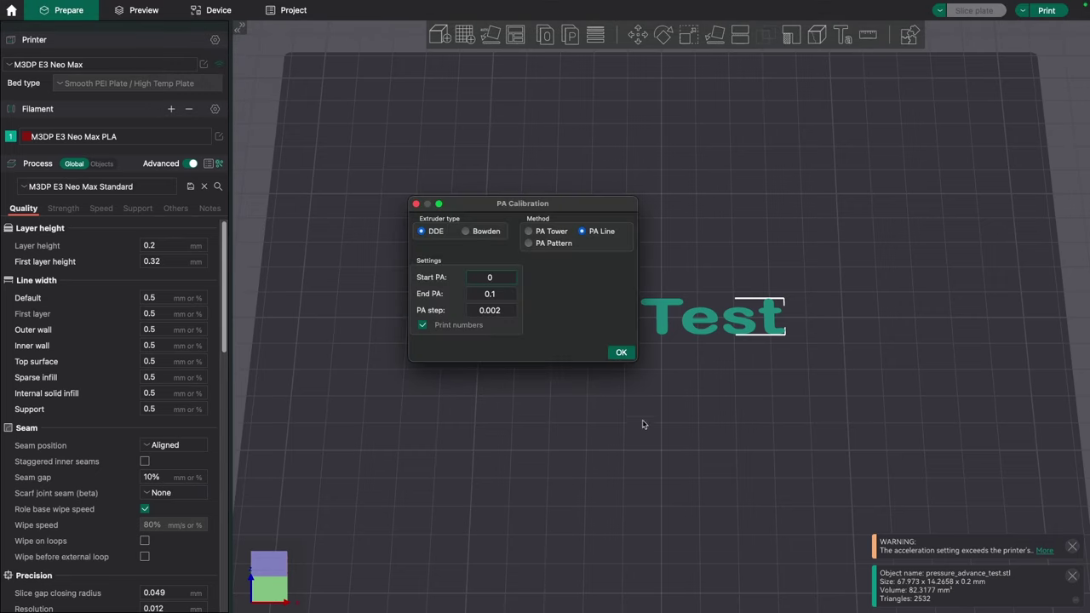
# Close the PA Calibration dialog without changes to return to the PA Line preview
pyautogui.click(417, 205)
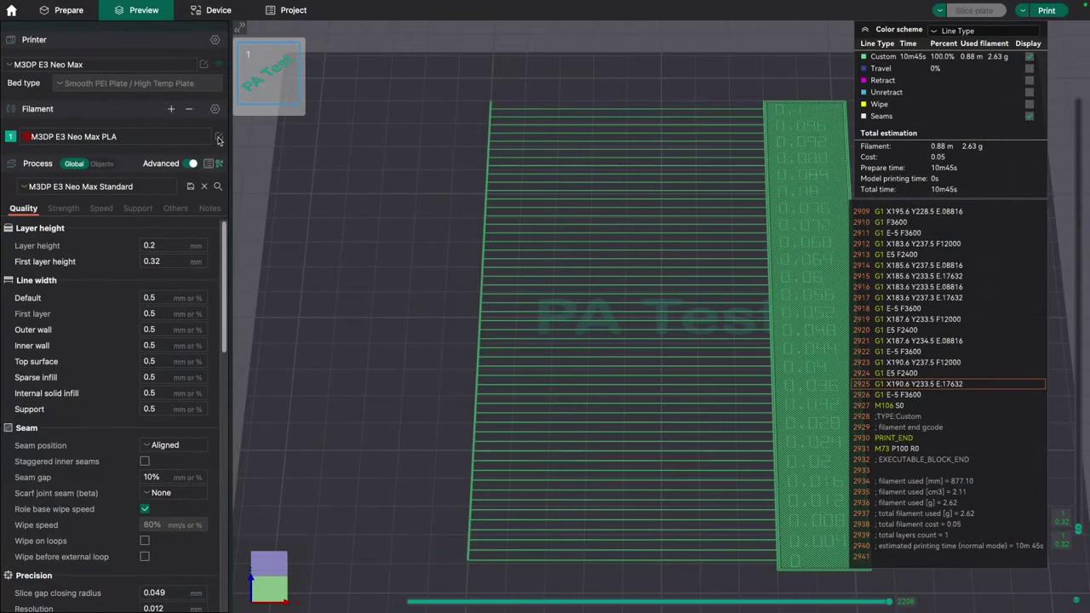
# Change the M3DP E3 Neo Max PLA pressure advance from 0.0606 to 0.032 and save the preset
pyautogui.click(219, 137)
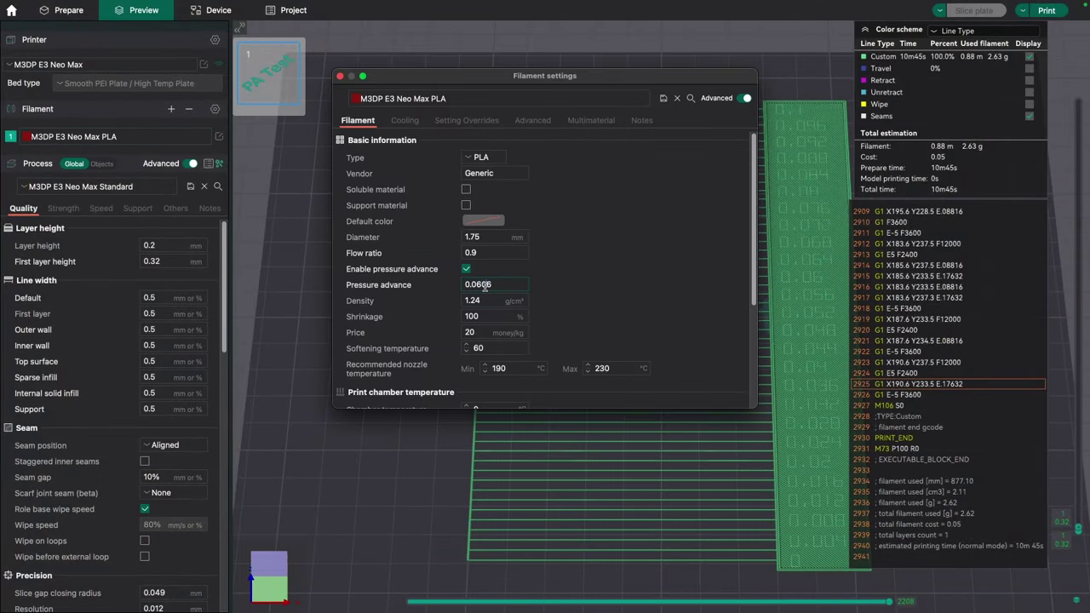
pyautogui.moveTo(476, 284); pyautogui.dragTo(504, 284)
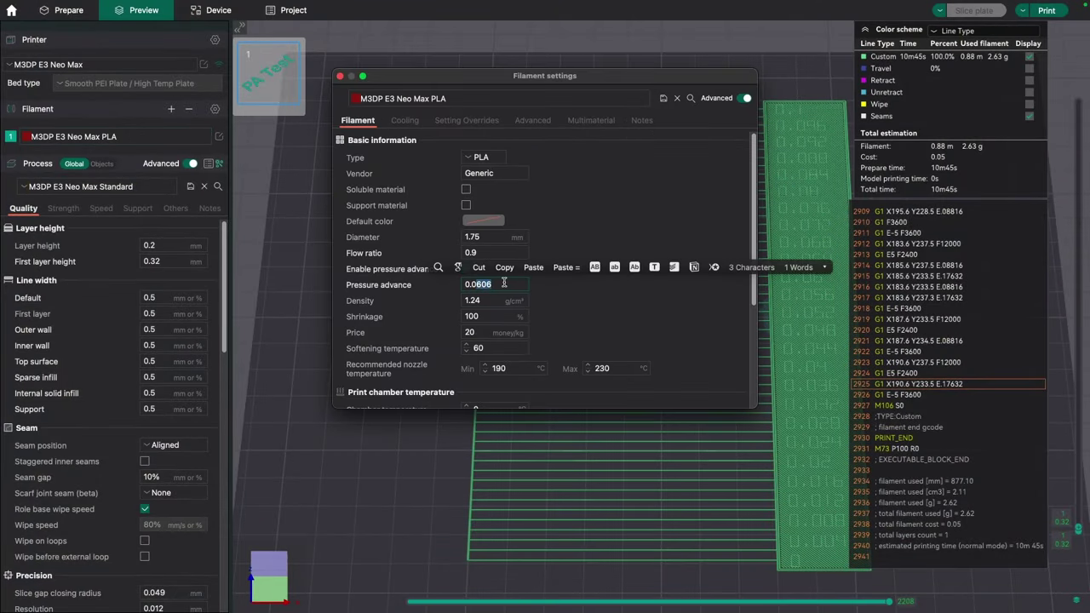
pyautogui.write('32')
pyautogui.click(491, 300)
pyautogui.click(663, 98)
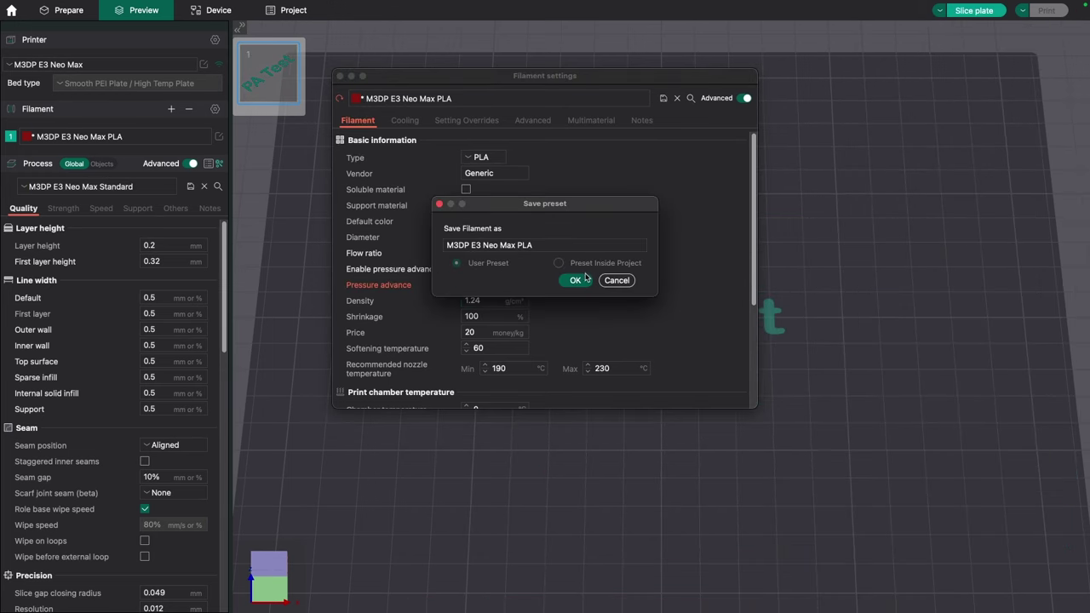
pyautogui.click(575, 281)
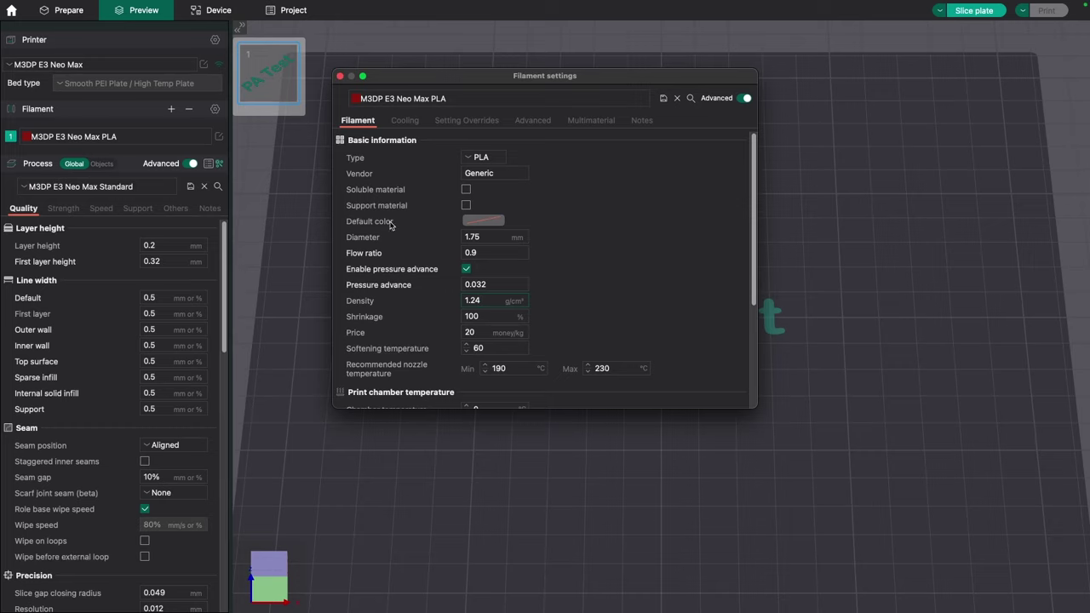
pyautogui.click(340, 76)
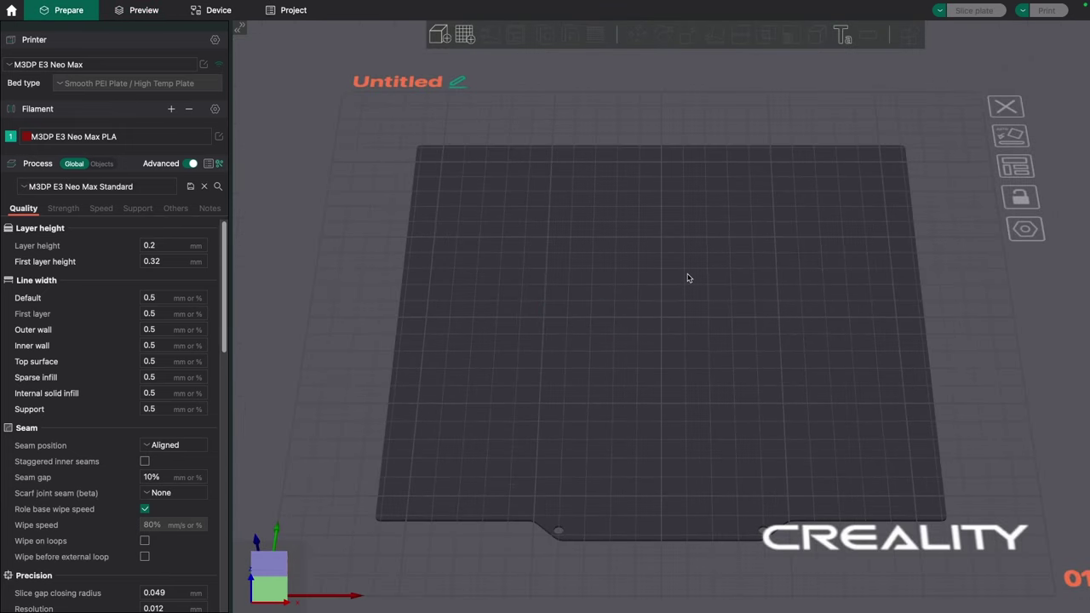
# Add a direct-drive PA Pattern calibration test to the plate, End PA 0.08, step 0.005
pyautogui.click(175, 6)
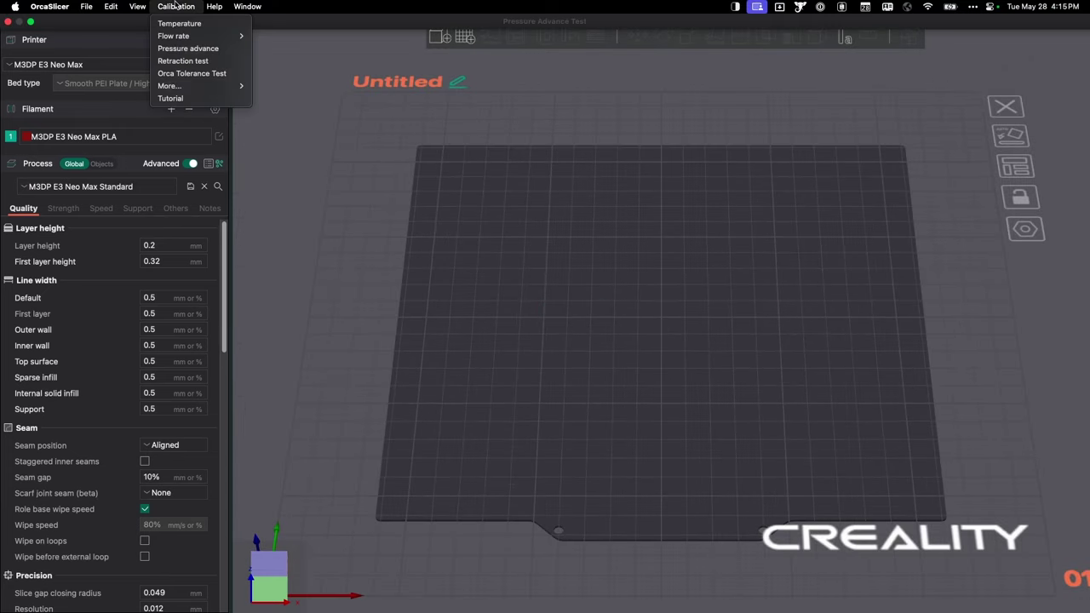
pyautogui.click(173, 50)
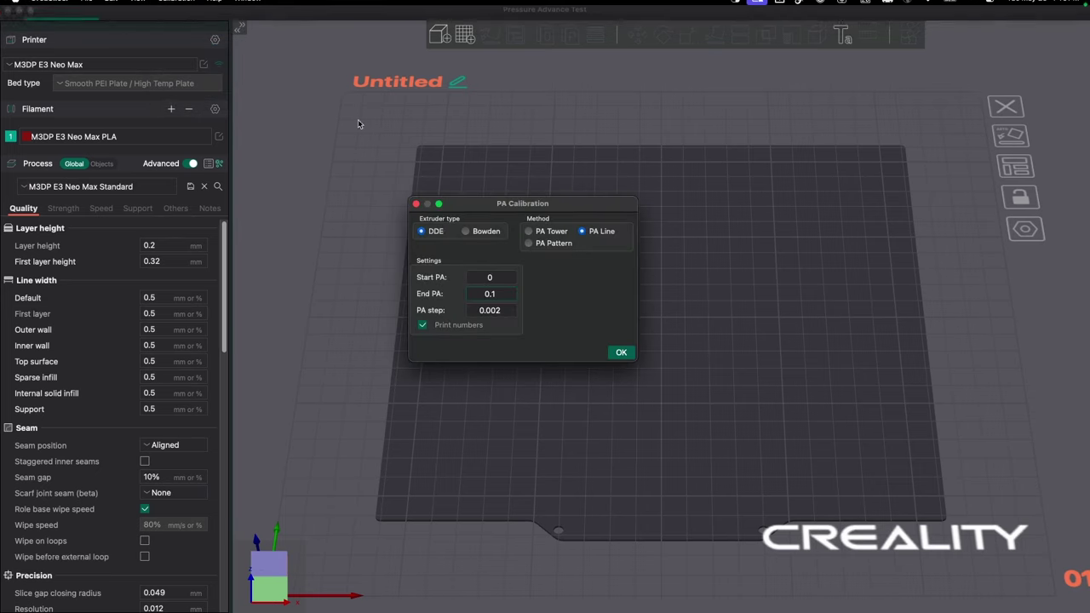
pyautogui.click(529, 243)
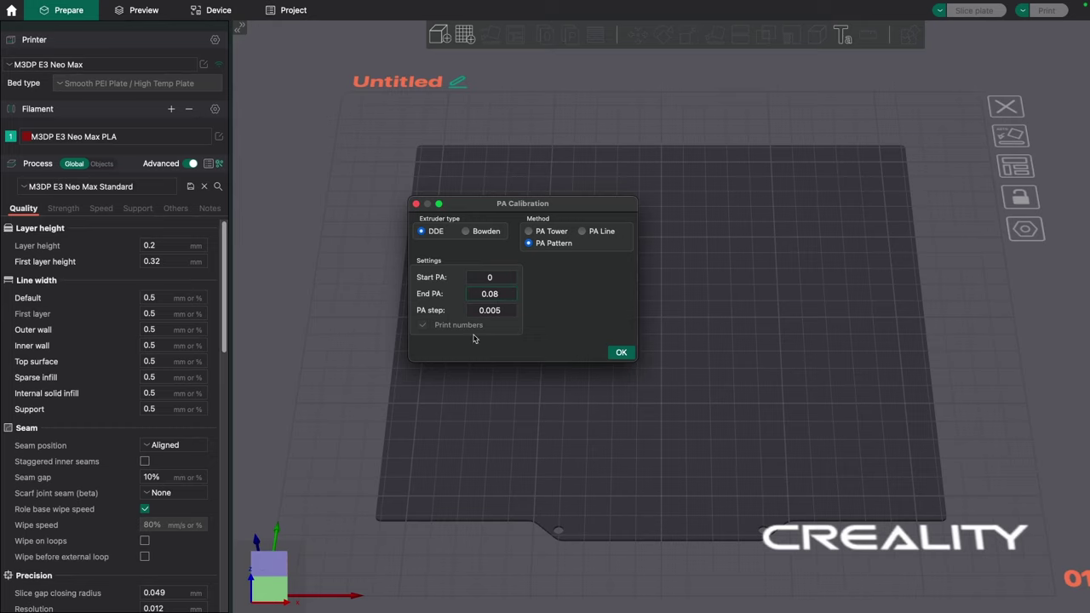
pyautogui.click(622, 353)
pyautogui.scroll(5, 603, 357)
pyautogui.scroll(-3, 604, 360)
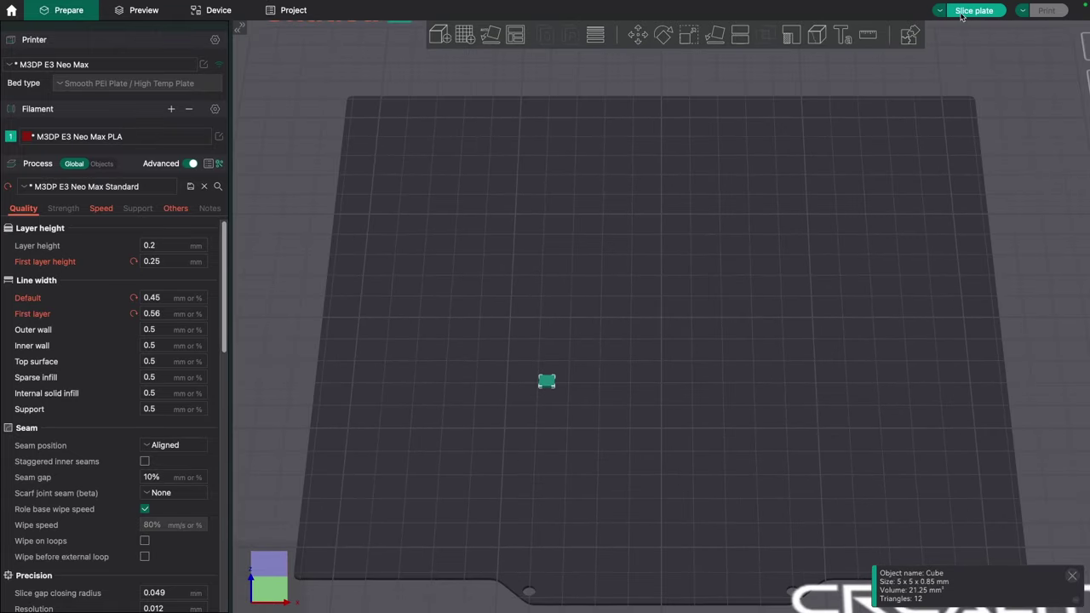
# Slice the PA pattern plate and view its toolpath preview with time and filament estimates
pyautogui.click(972, 11)
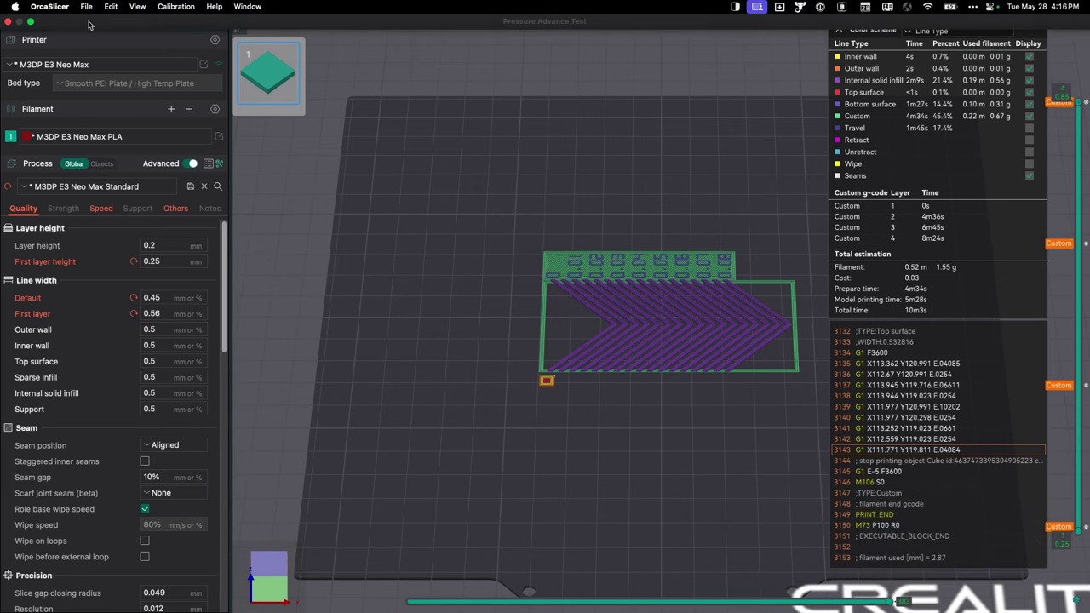
pyautogui.press('Tab')
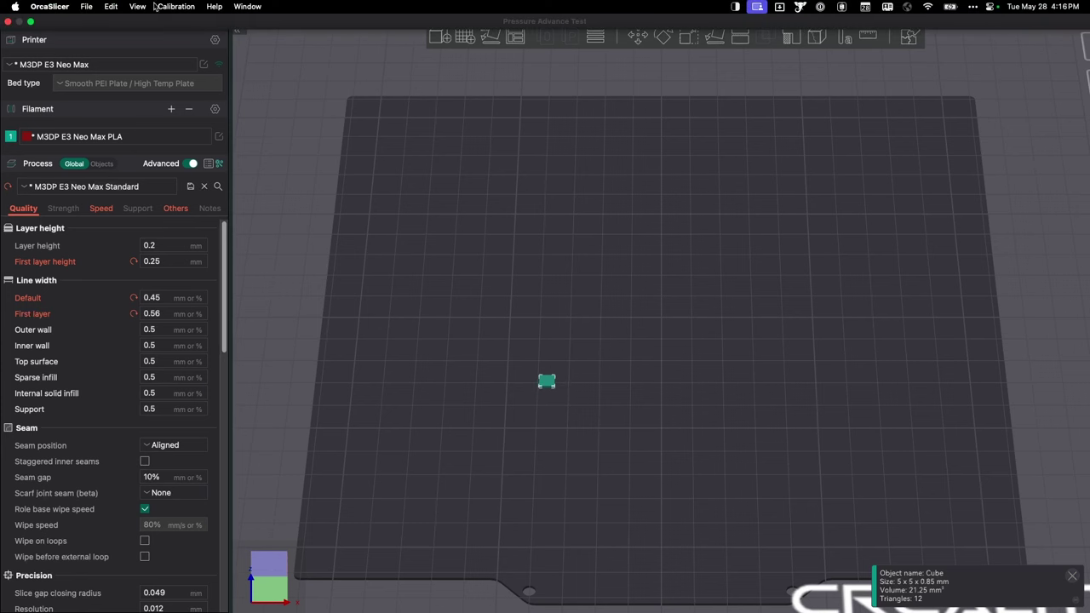
pyautogui.click(140, 13)
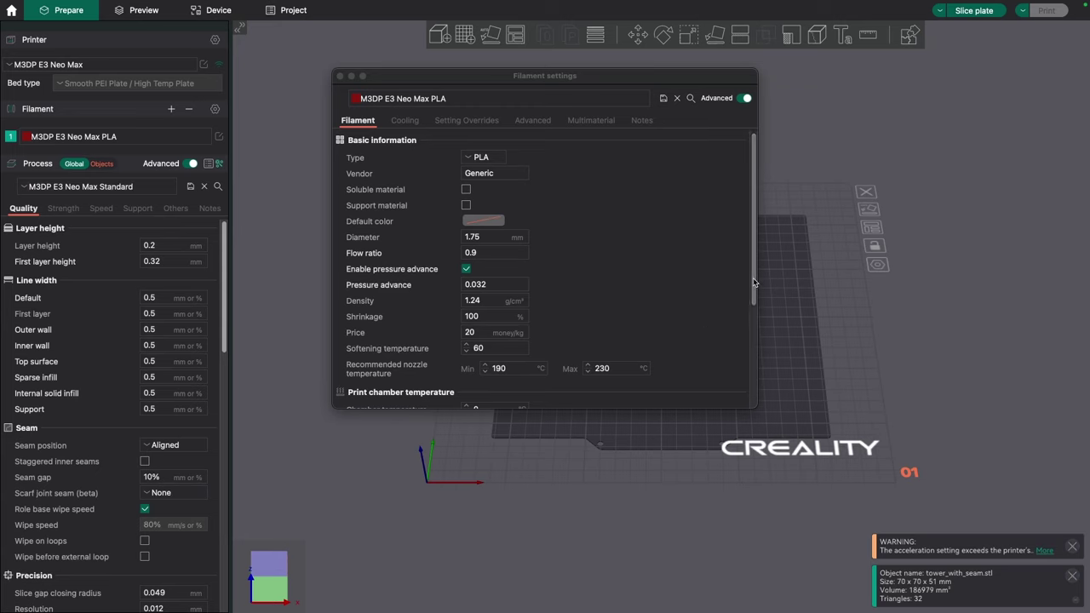
# Scroll the filament settings to confirm pressure advance remains 0.032
pyautogui.moveTo(754, 283); pyautogui.dragTo(754, 330)
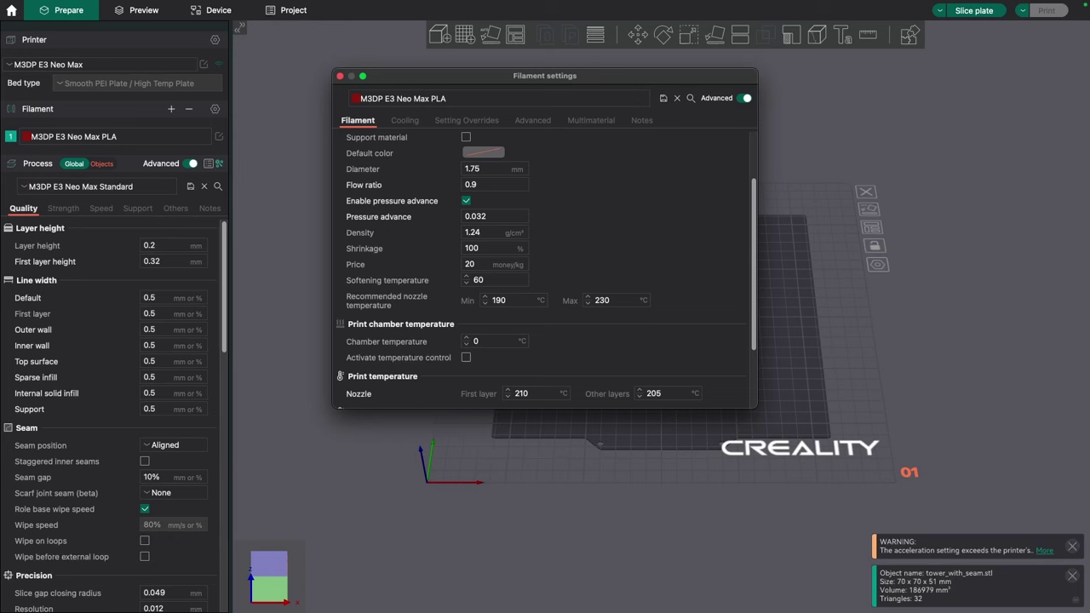
pyautogui.press('super+Tab')
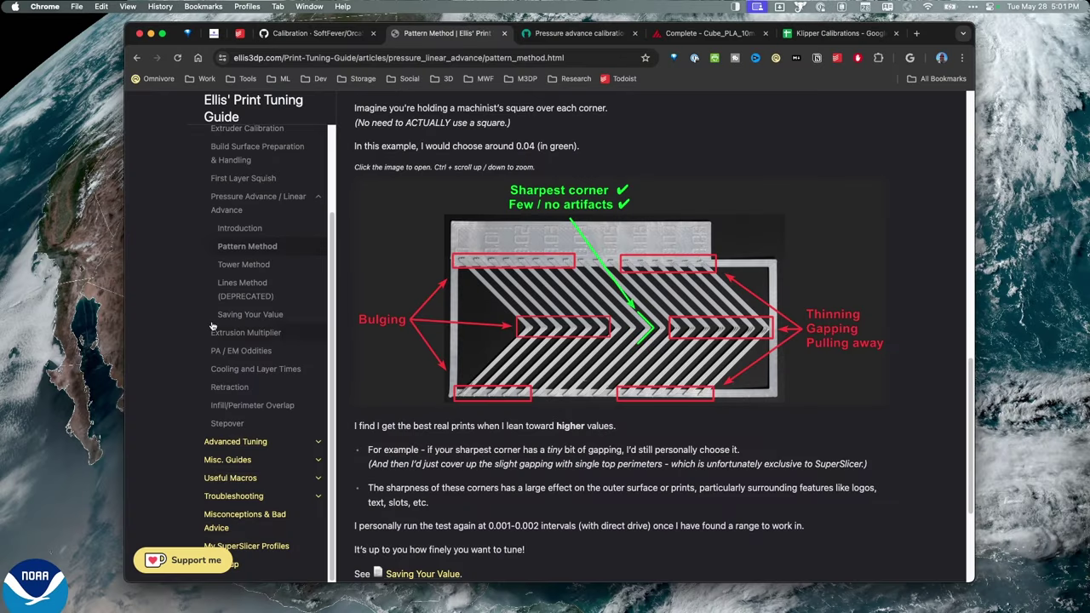